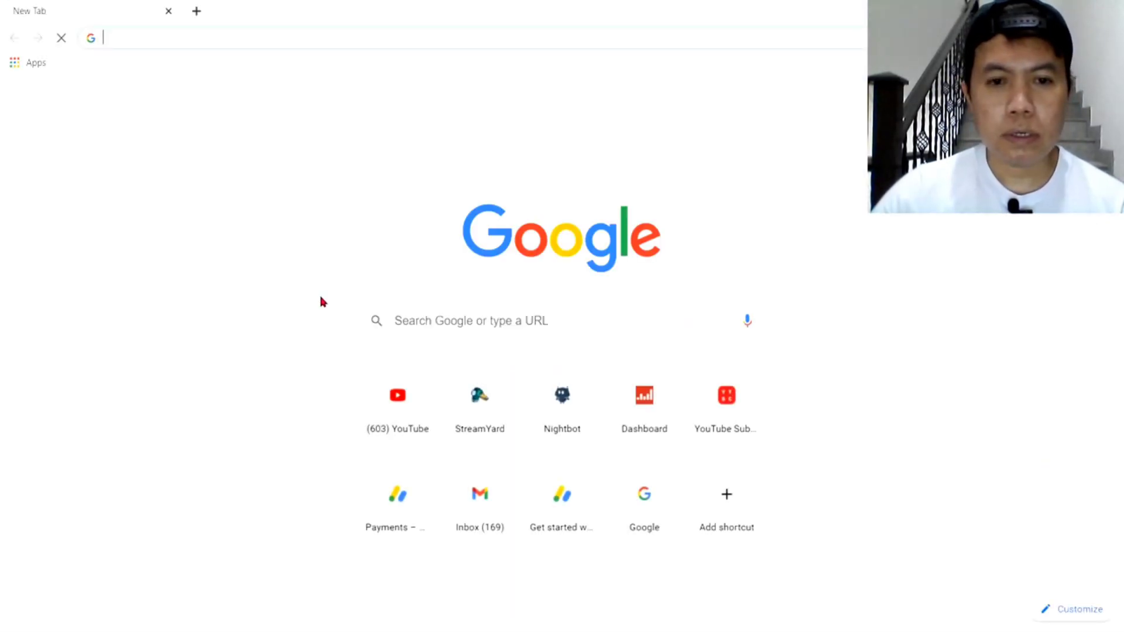
- Search 'OBS' in Chrome's address bar and go to the obsproject.com home page
left_click(291, 39)
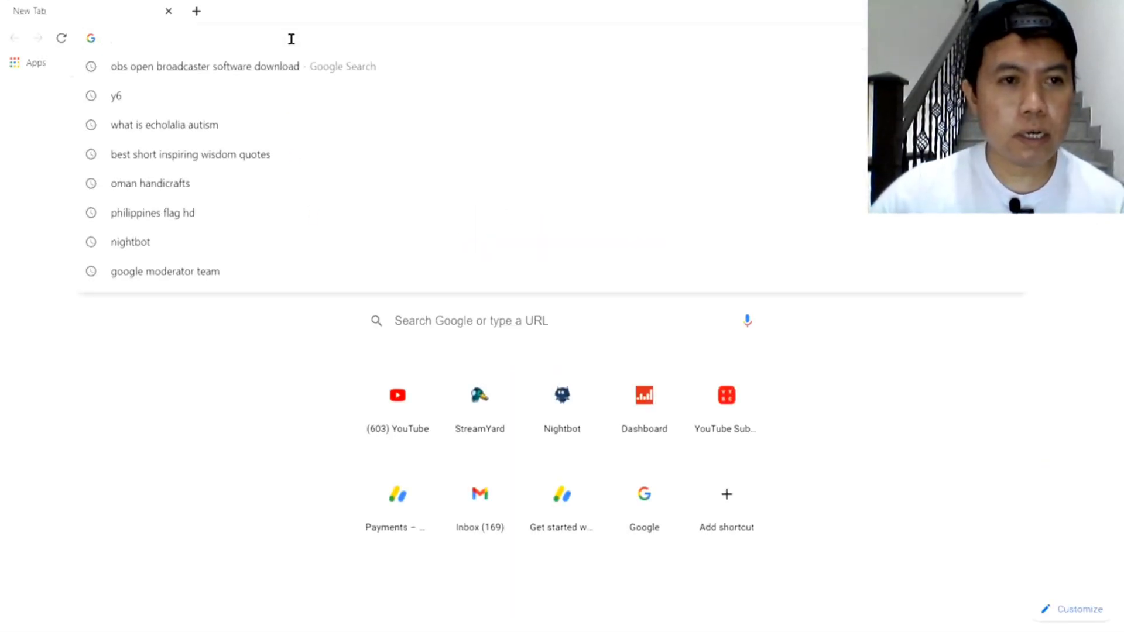
type("OBSproject.com")
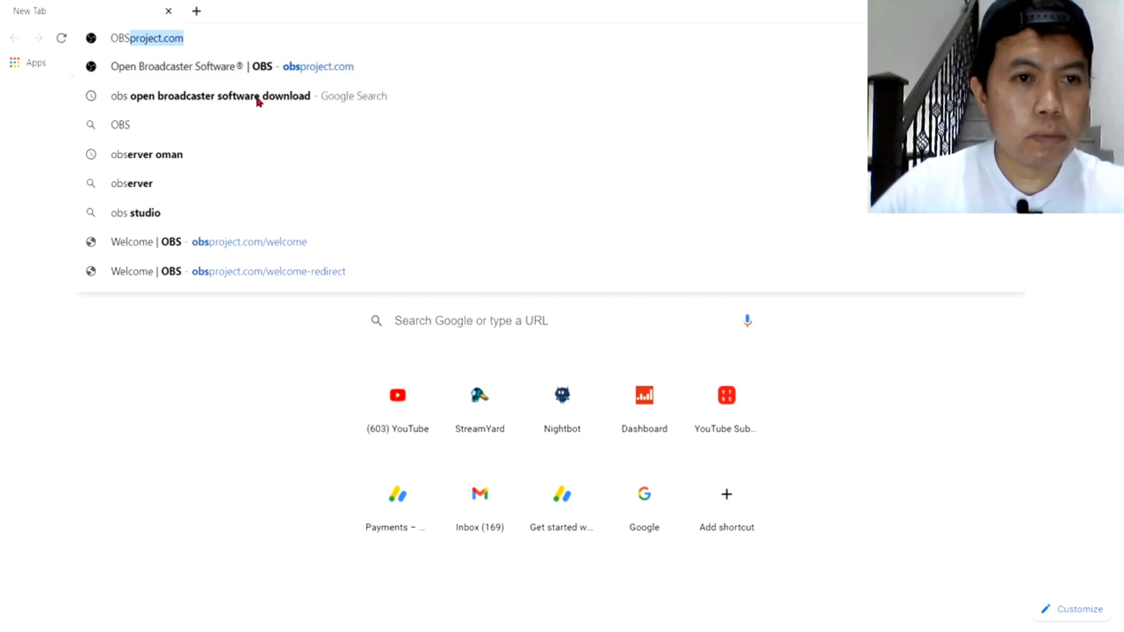
left_click(206, 67)
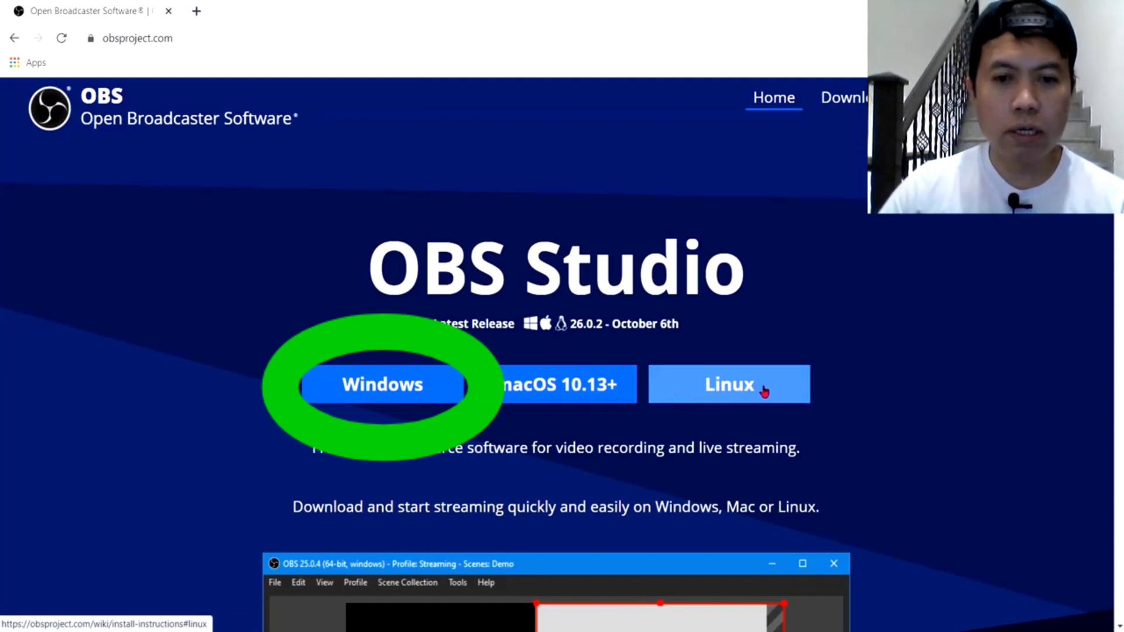
- Download the OBS Studio 26.0.2 Windows installer (71.4 MB) from obsproject.com
left_click(384, 387)
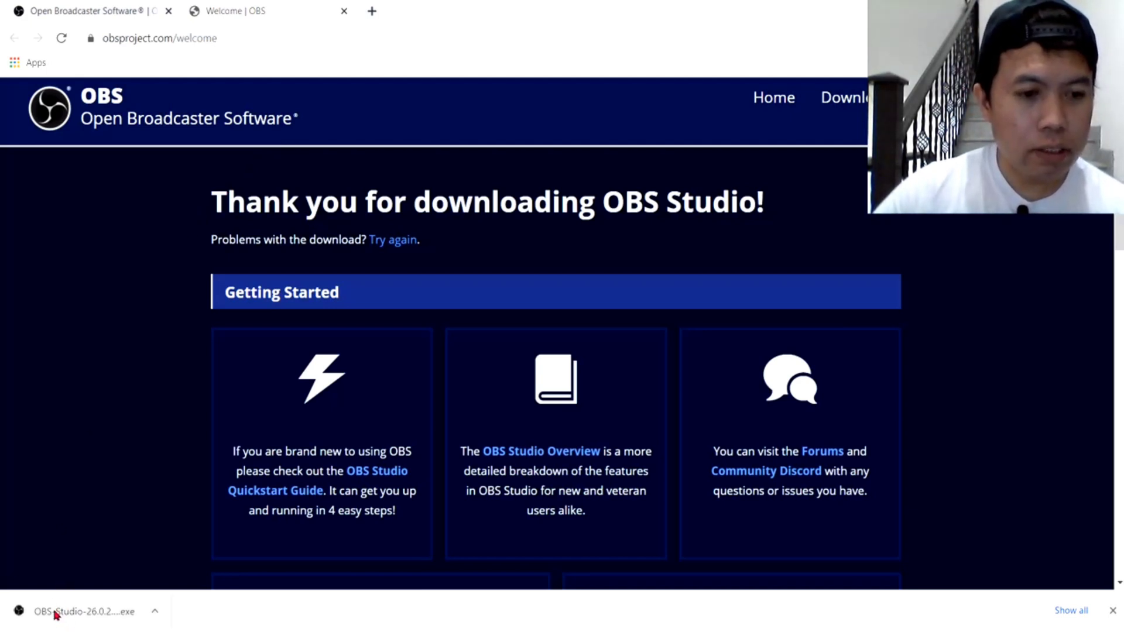
- Run the downloaded OBS-Studio .exe installer from Chrome's download shelf
left_click(50, 614)
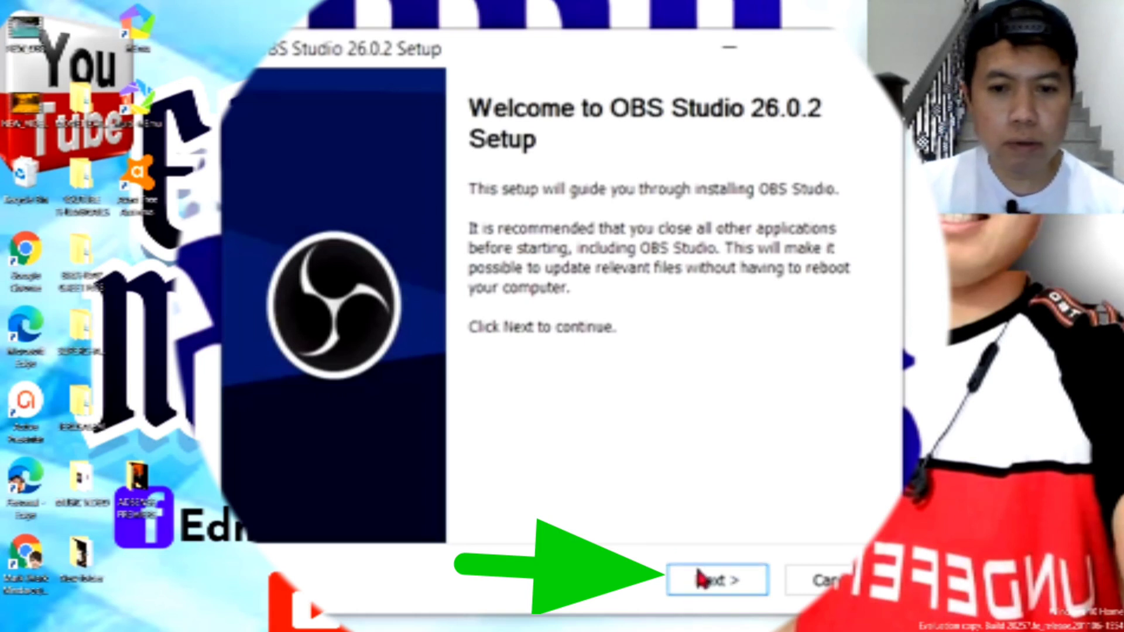
- Install OBS Studio 26.0.2 into C:\Program Files\obs-studio, accepting the licence, and launch it
left_click(701, 579)
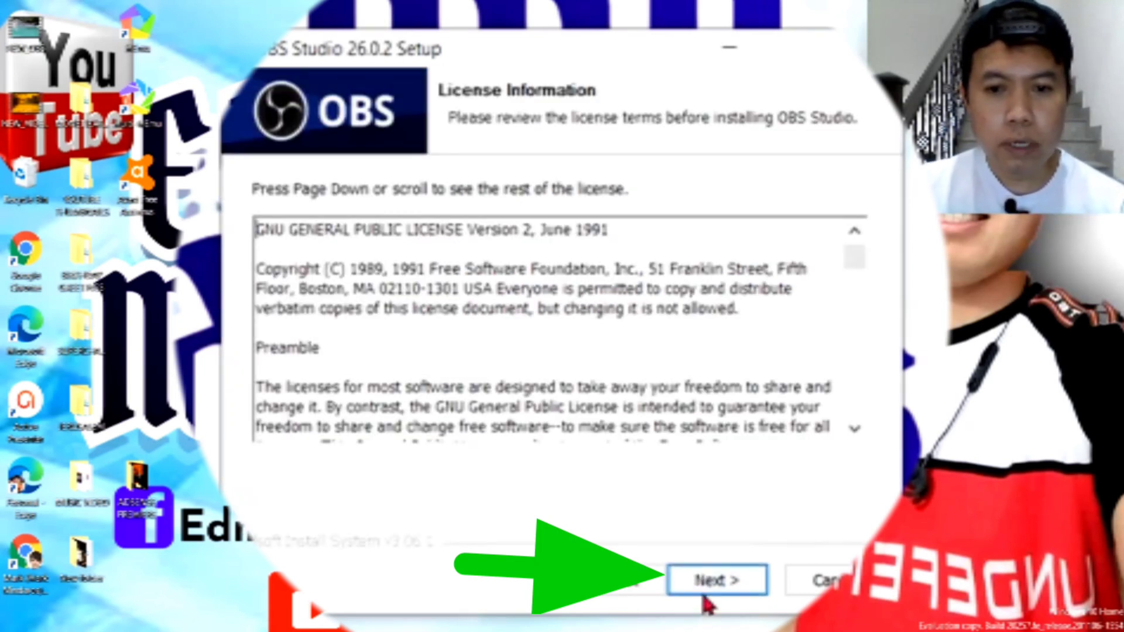
left_click(715, 581)
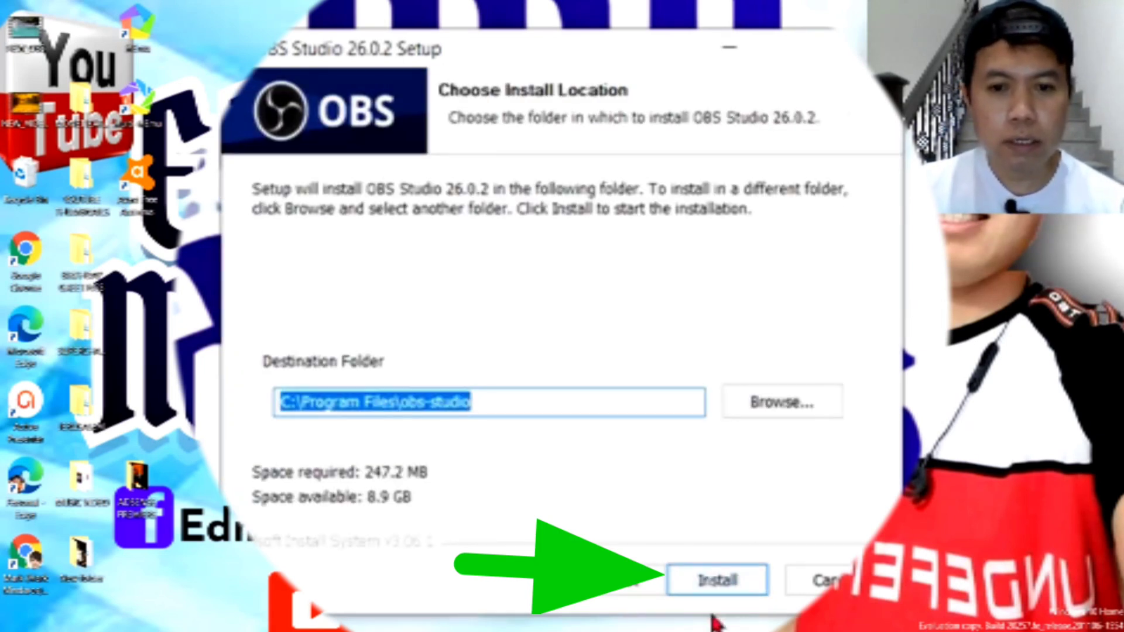
left_click(711, 581)
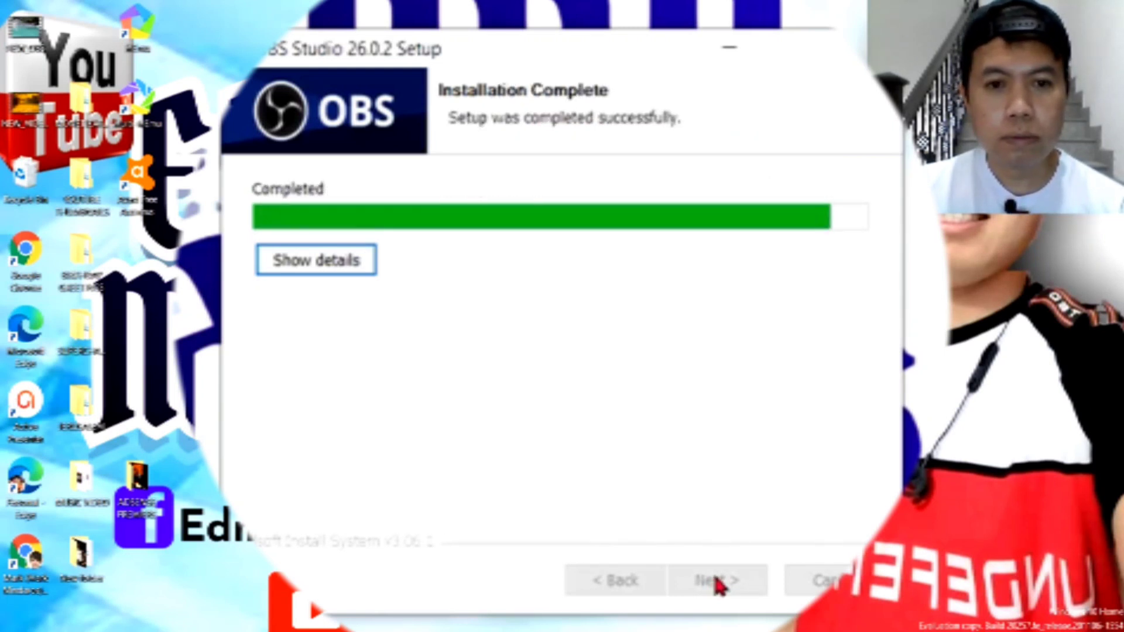
left_click(717, 581)
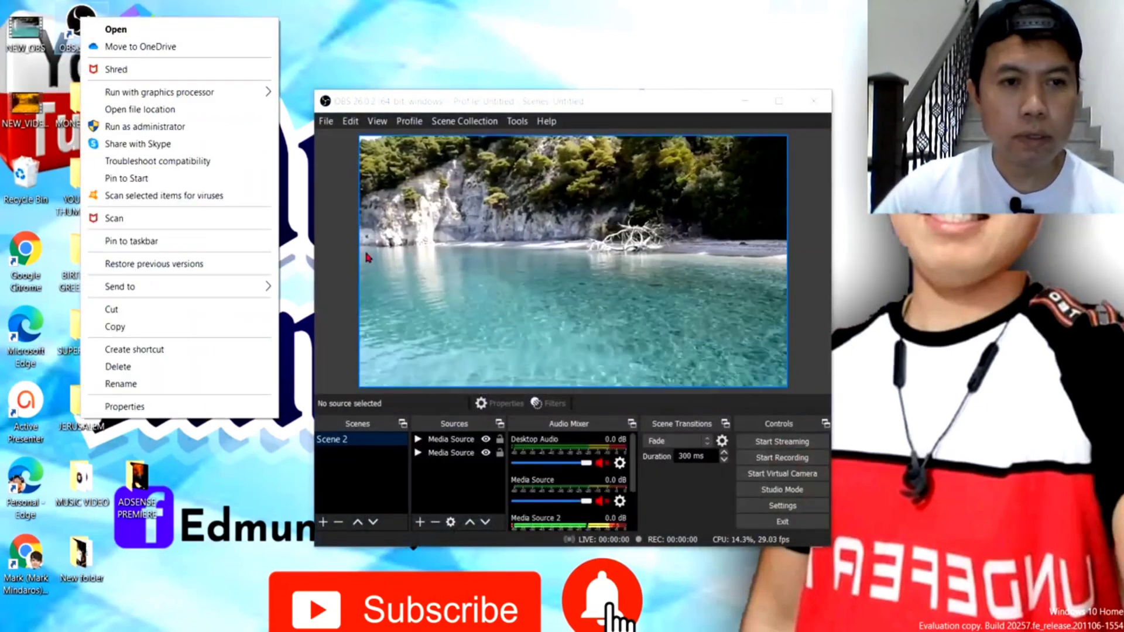
- Remove Media Source 2 and the remaining Media Source from Scene 2, confirming each removal
left_click(166, 36)
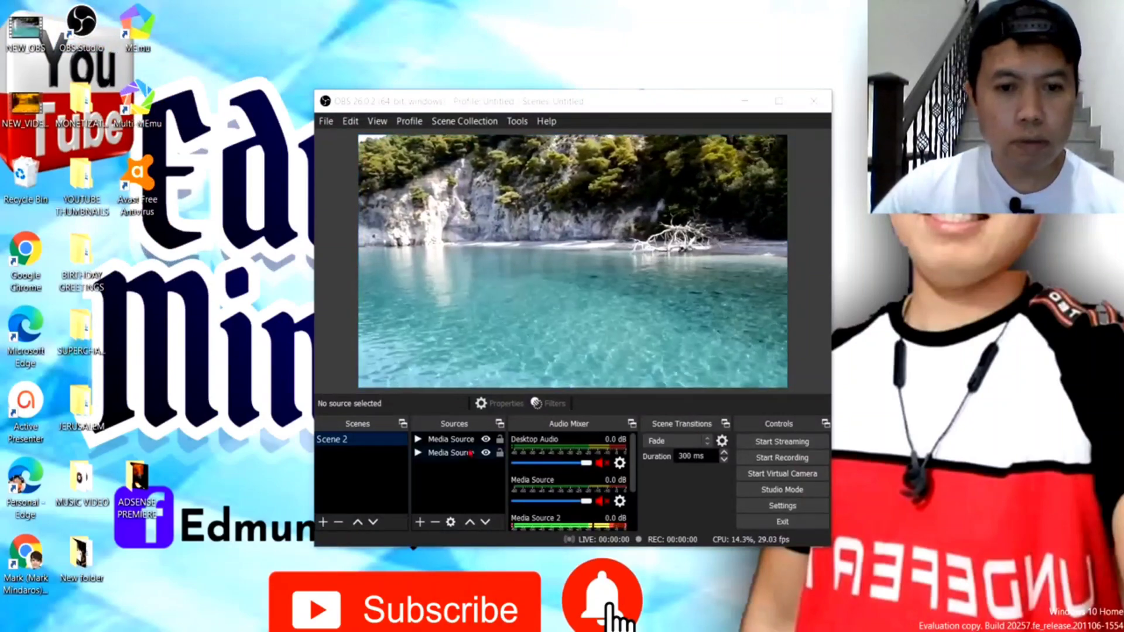
left_click(450, 440)
right_click(449, 440)
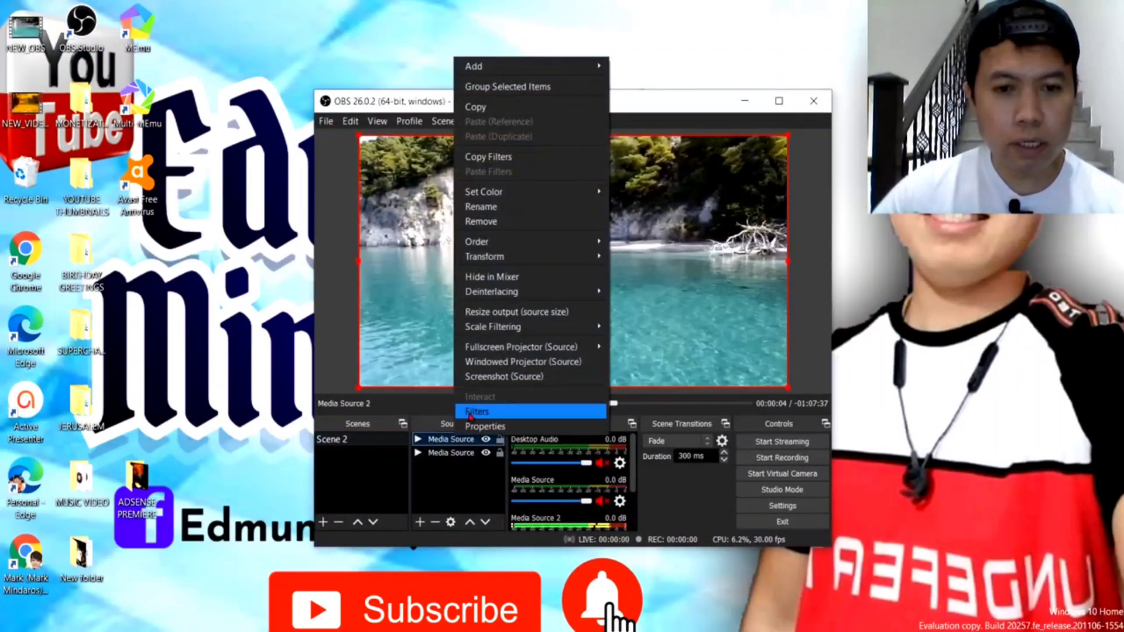
left_click(481, 222)
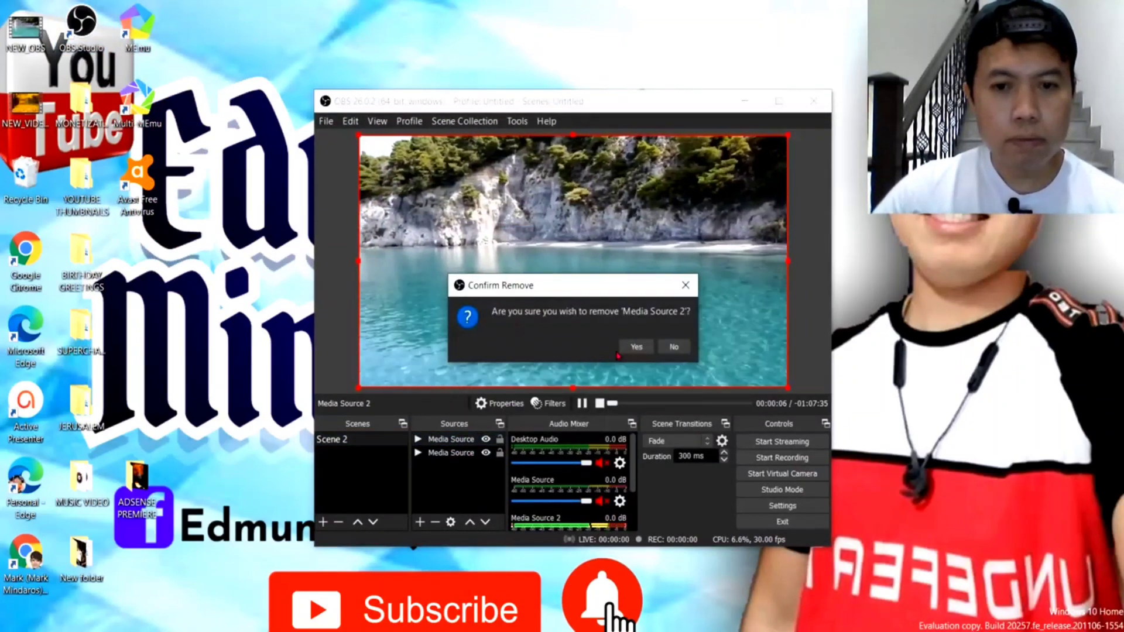
left_click(632, 347)
left_click(467, 440)
right_click(466, 441)
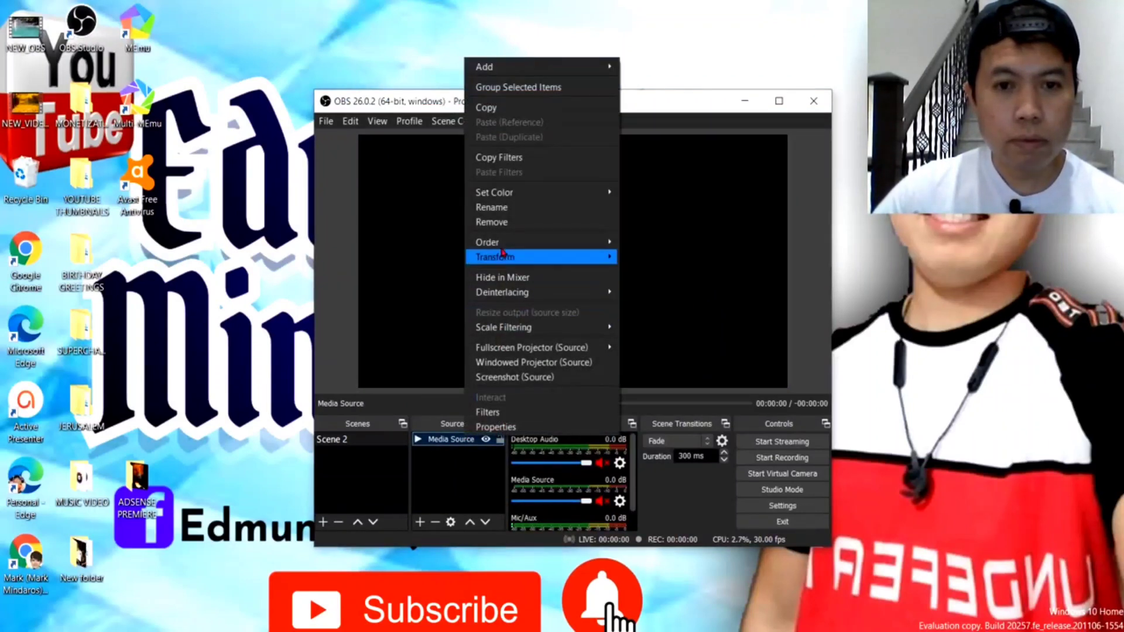
left_click(504, 223)
left_click(627, 348)
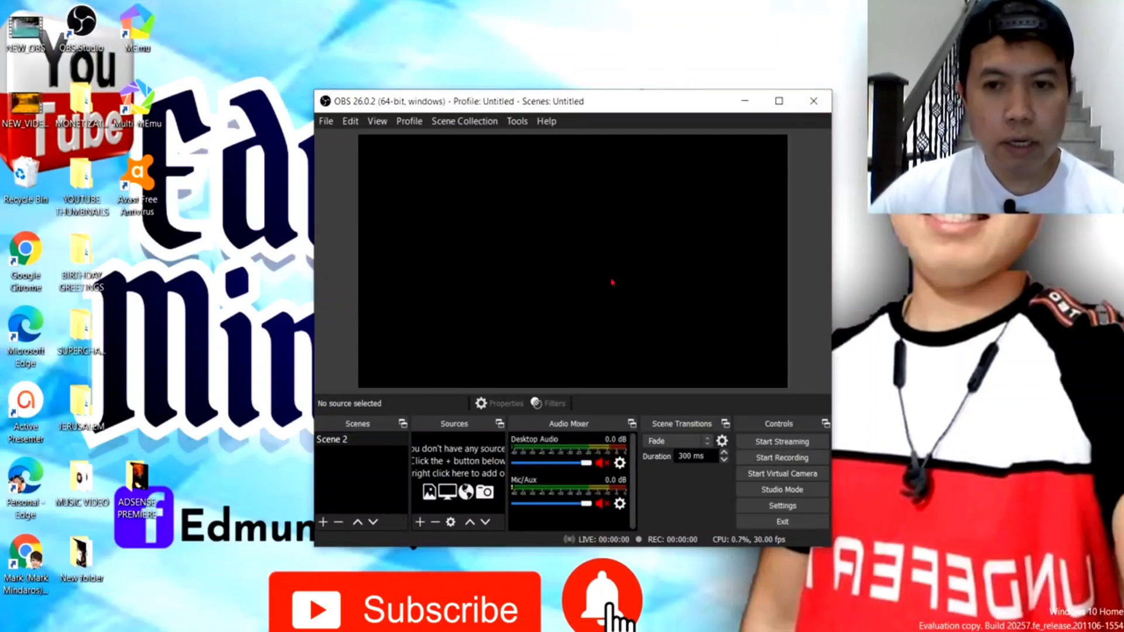
- Maximize OBS and add a new Media Source named 'Media Source' to Scene 2
left_click(781, 102)
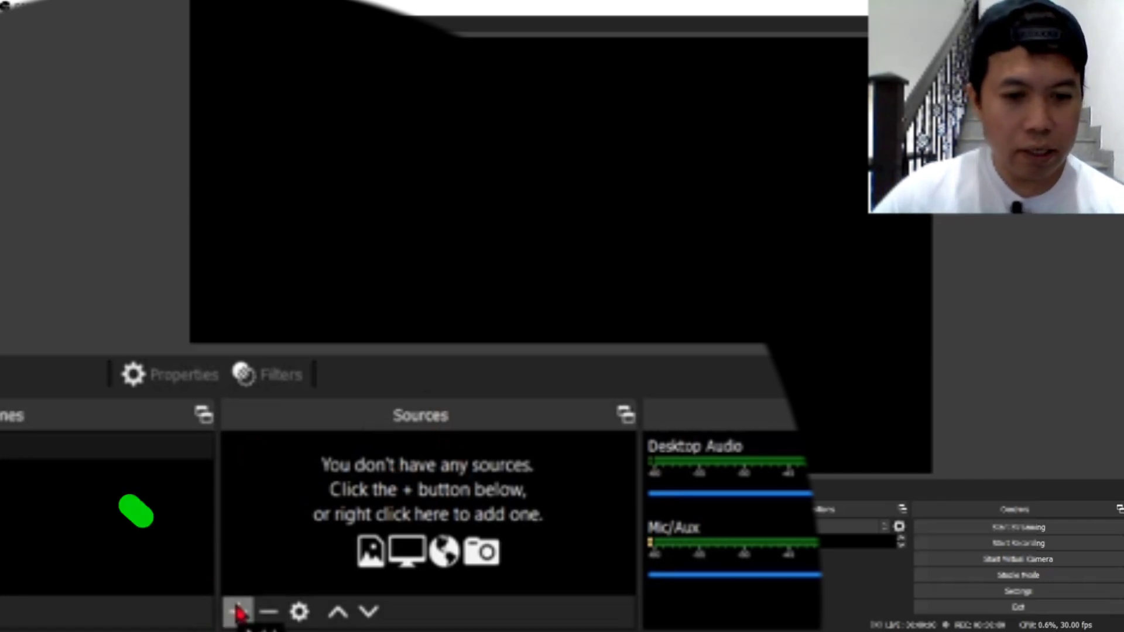
left_click(239, 612)
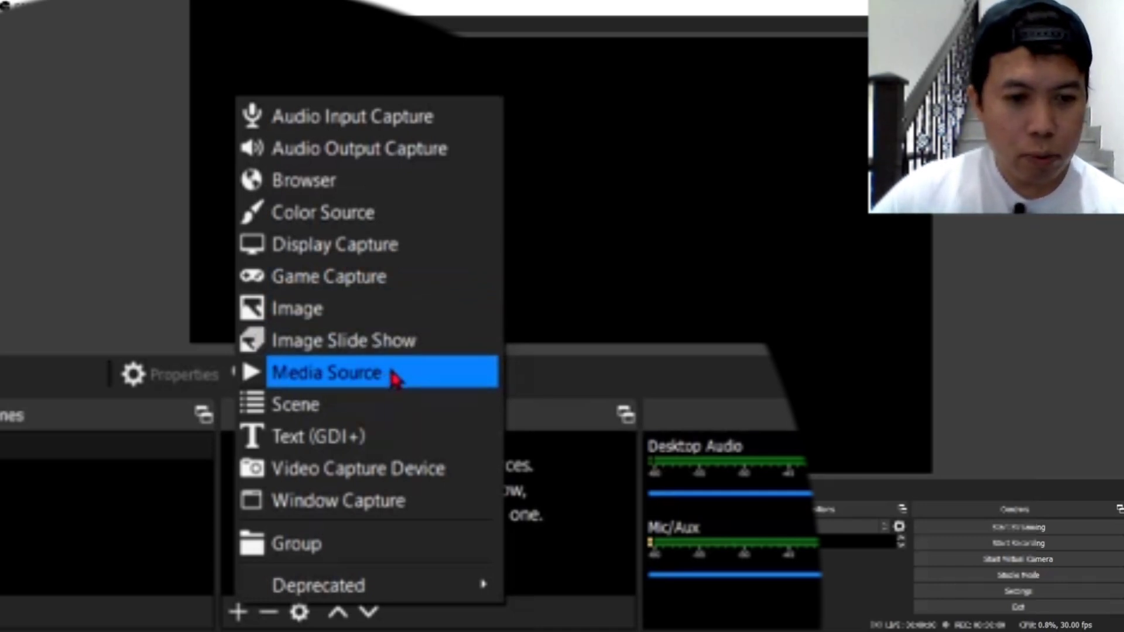
left_click(358, 381)
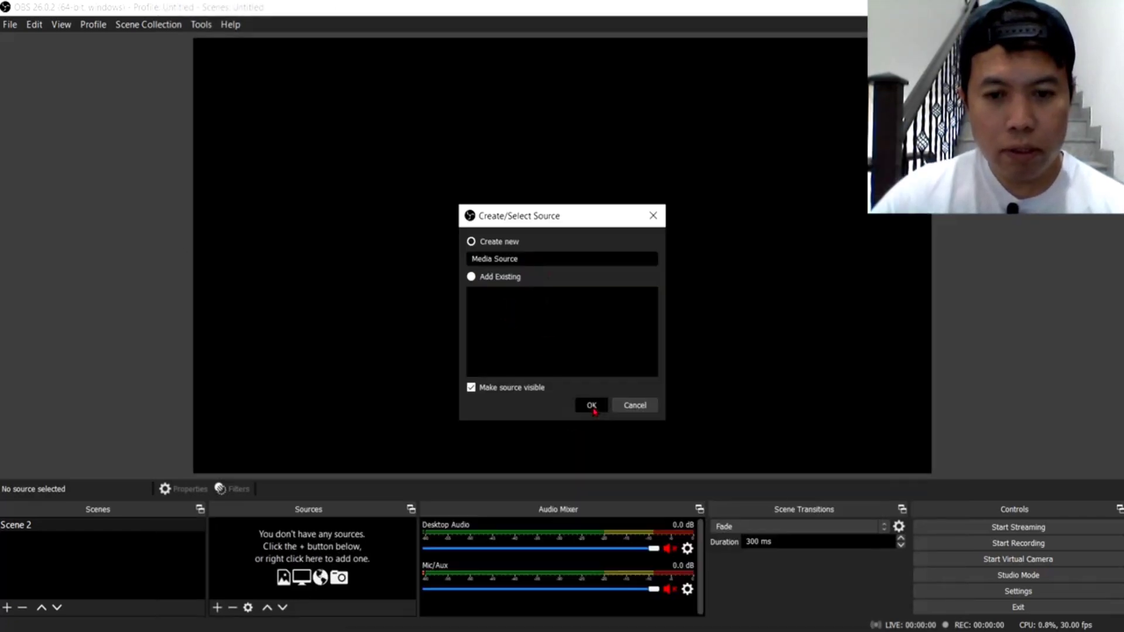
- Set the Media Source to play Pictures\OBS COUNTRY SONG.mp4 with Loop enabled
left_click(622, 495)
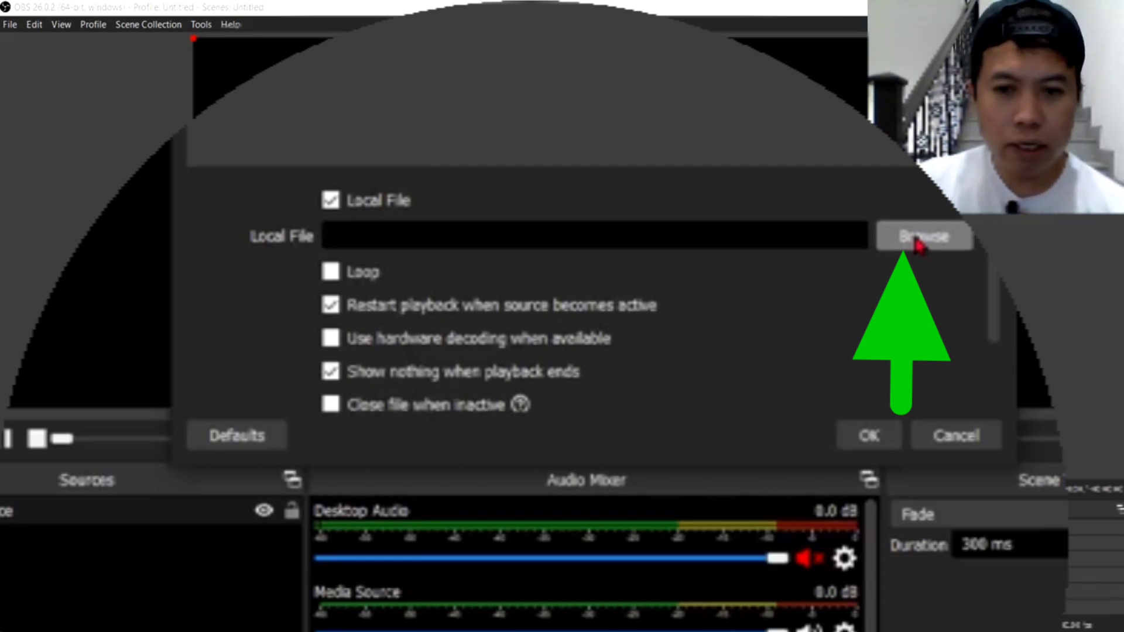
left_click(928, 241)
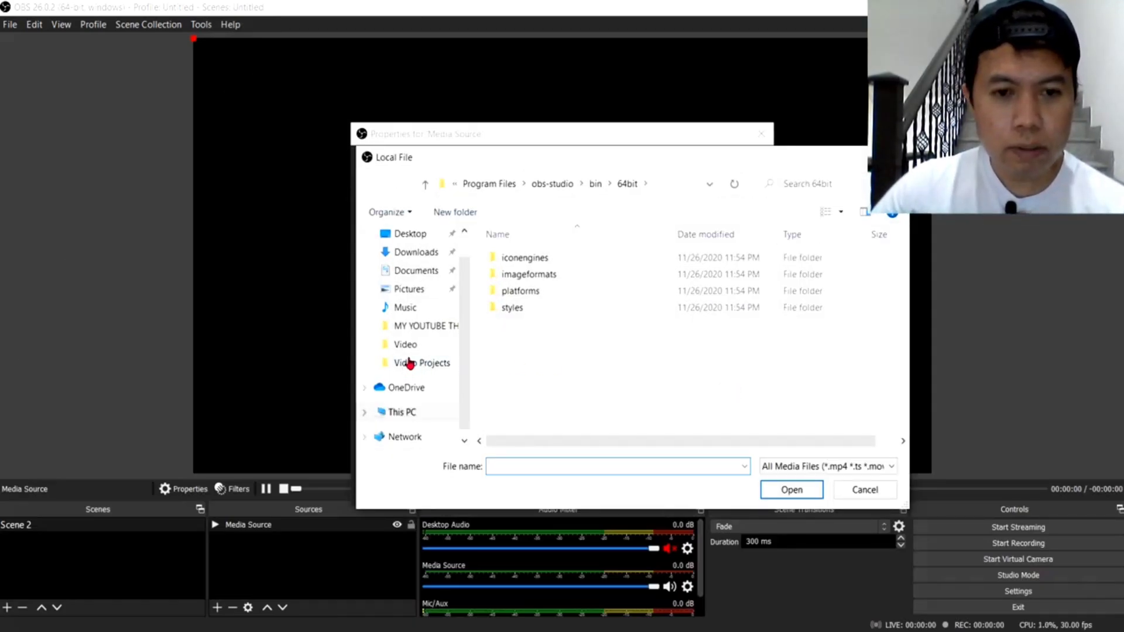
left_click(416, 291)
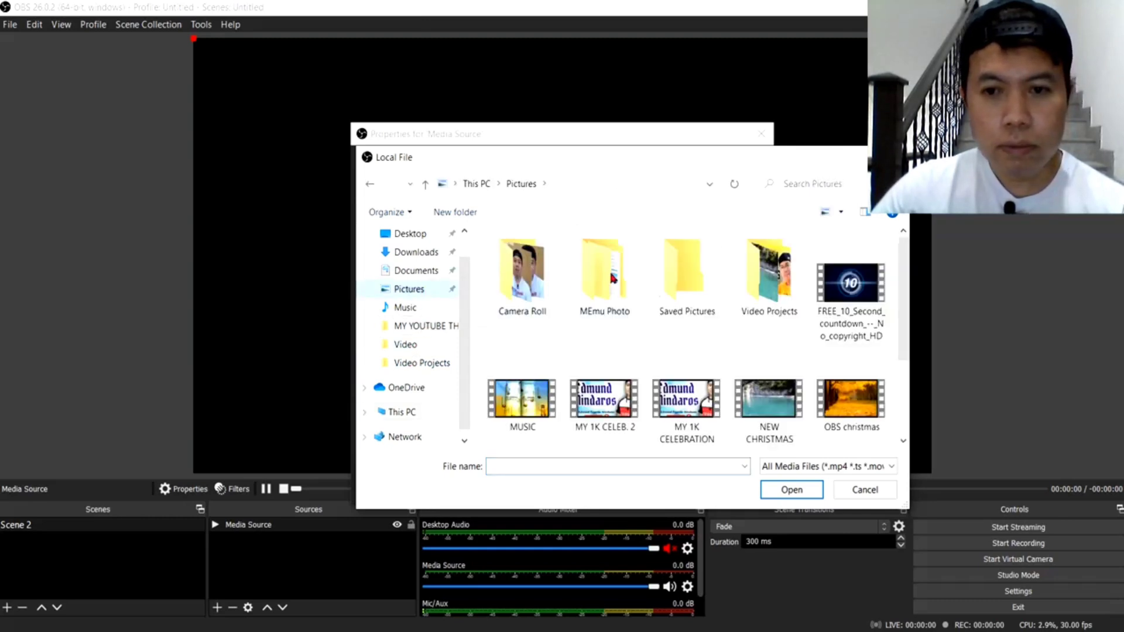
scroll(580, 281, "down", 2)
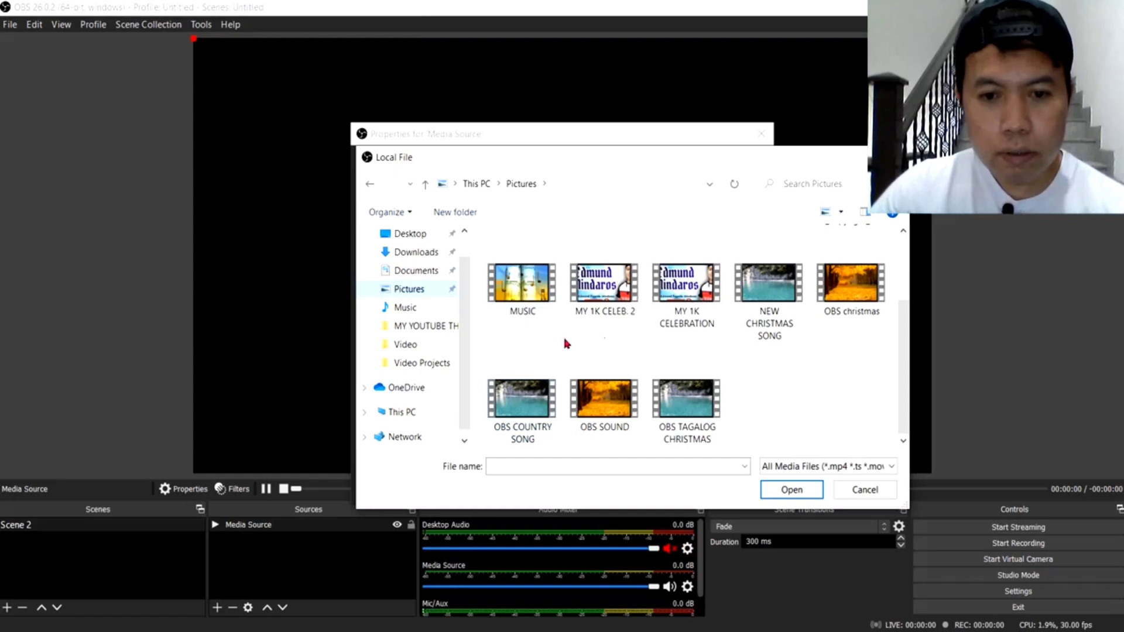
left_click(524, 402)
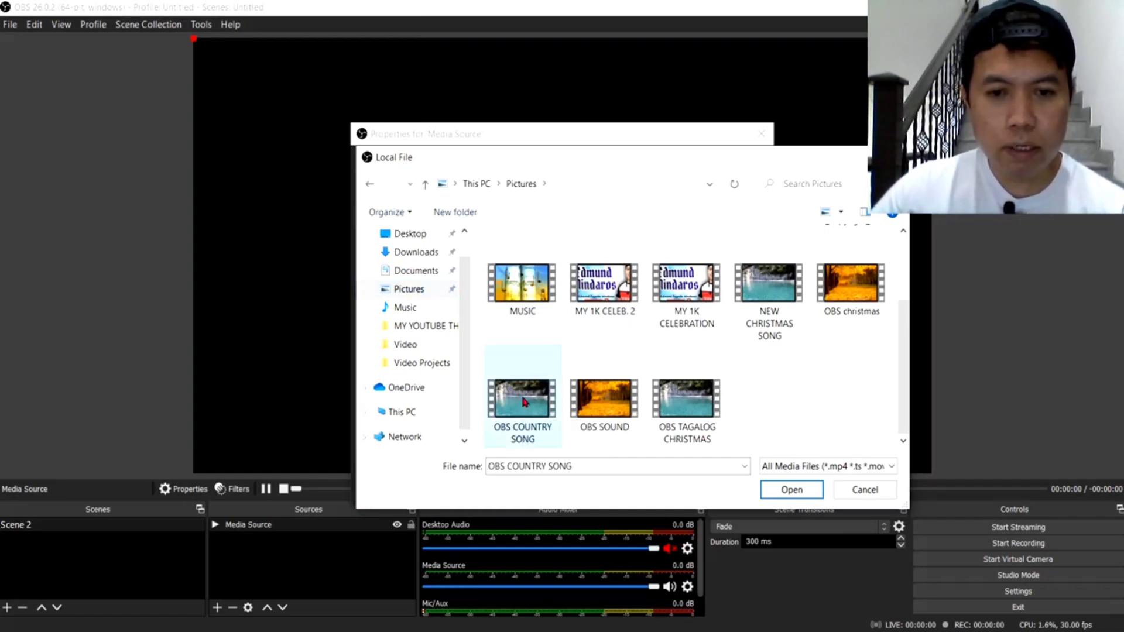
right_click(525, 402)
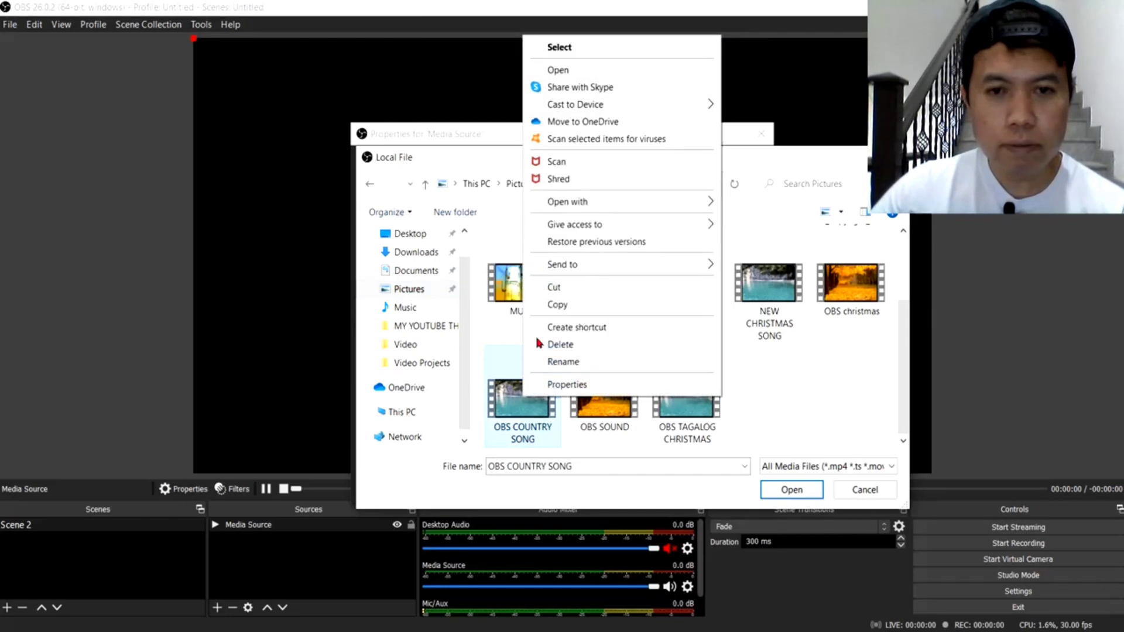
left_click(560, 49)
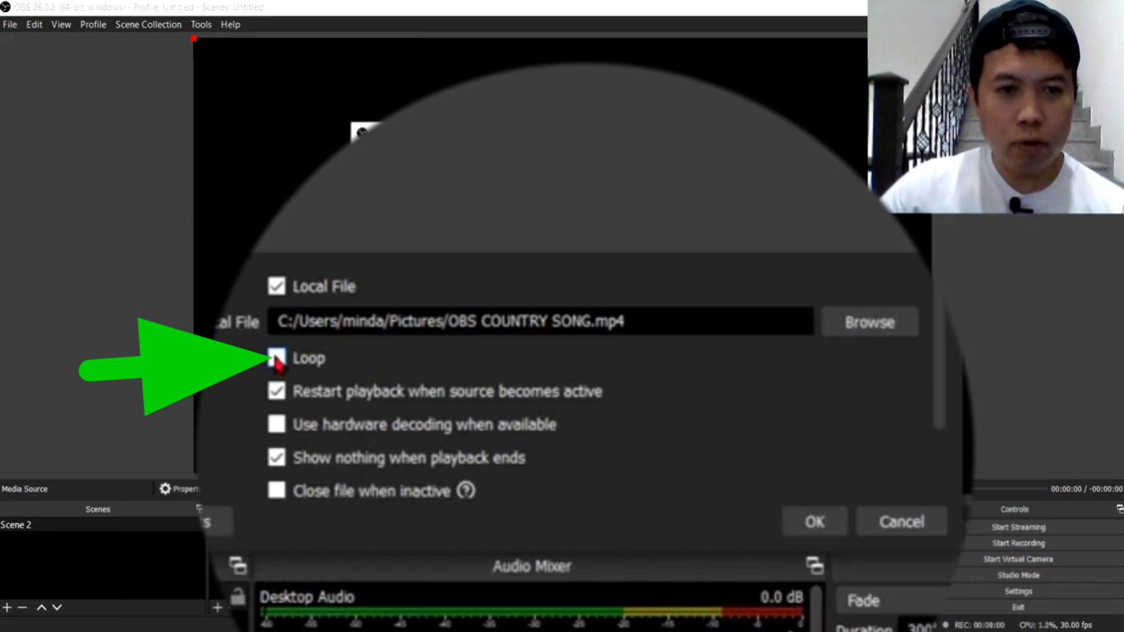
left_click(277, 358)
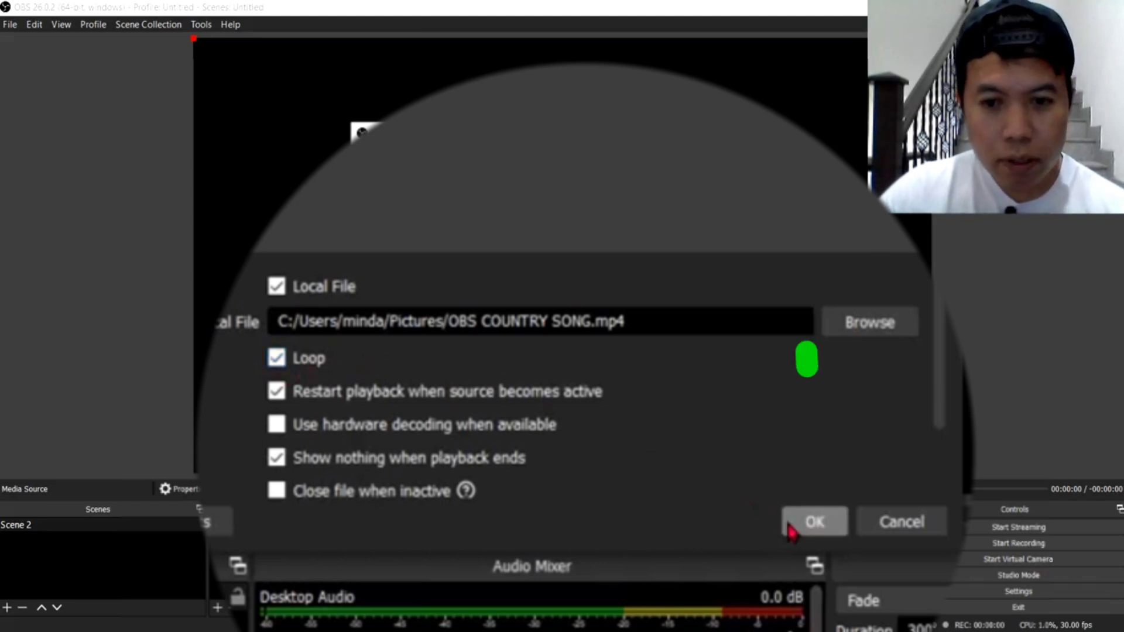
left_click(814, 521)
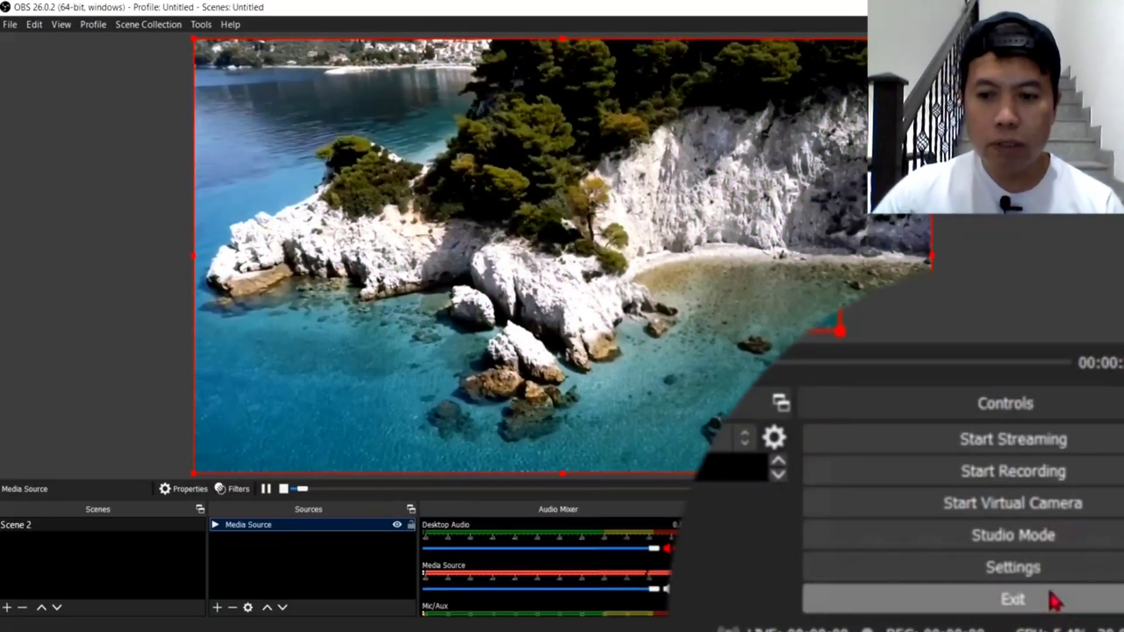
- Open the Stream page of OBS Settings, showing YouTube / YouTube Gaming
left_click(1022, 569)
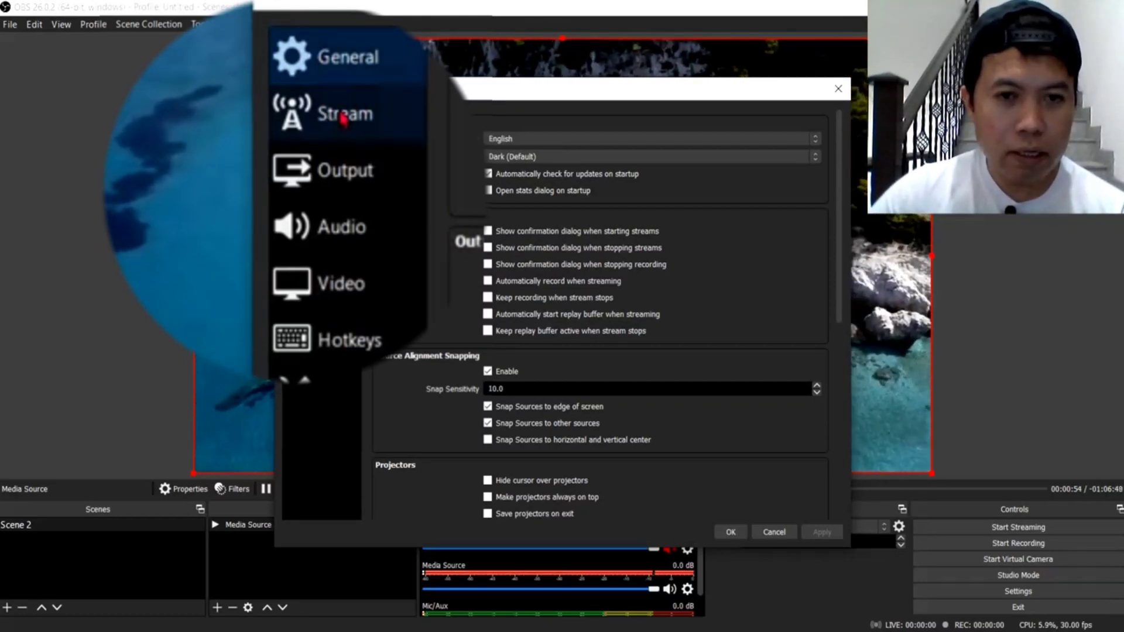
left_click(320, 154)
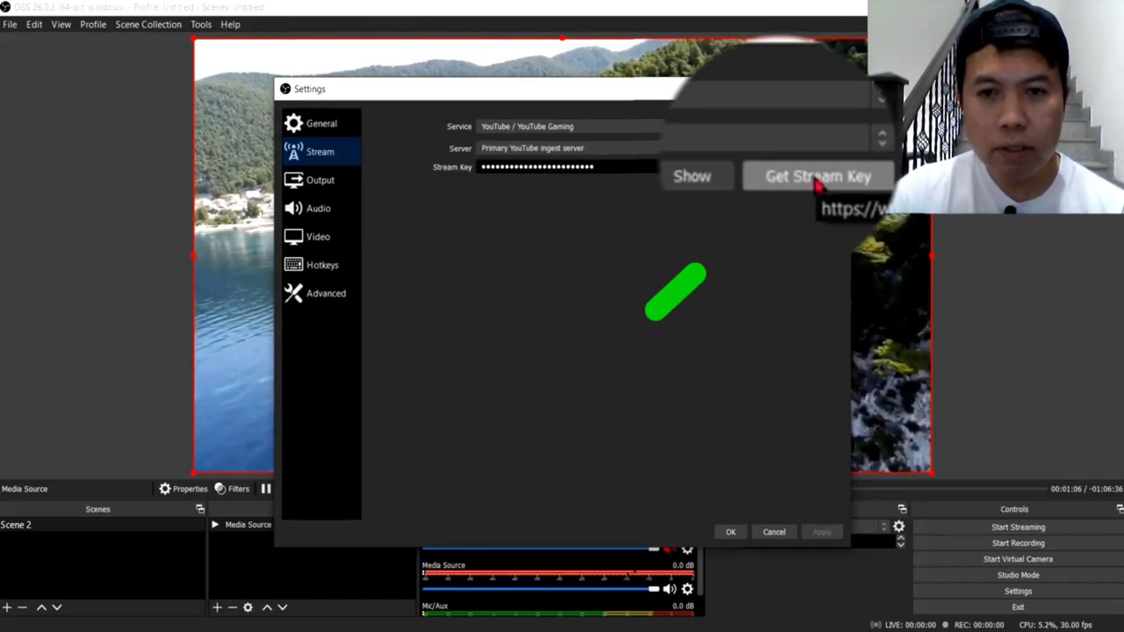
- Copy the live stream's key from YouTube Studio's stream settings via Get Stream Key
left_click(818, 185)
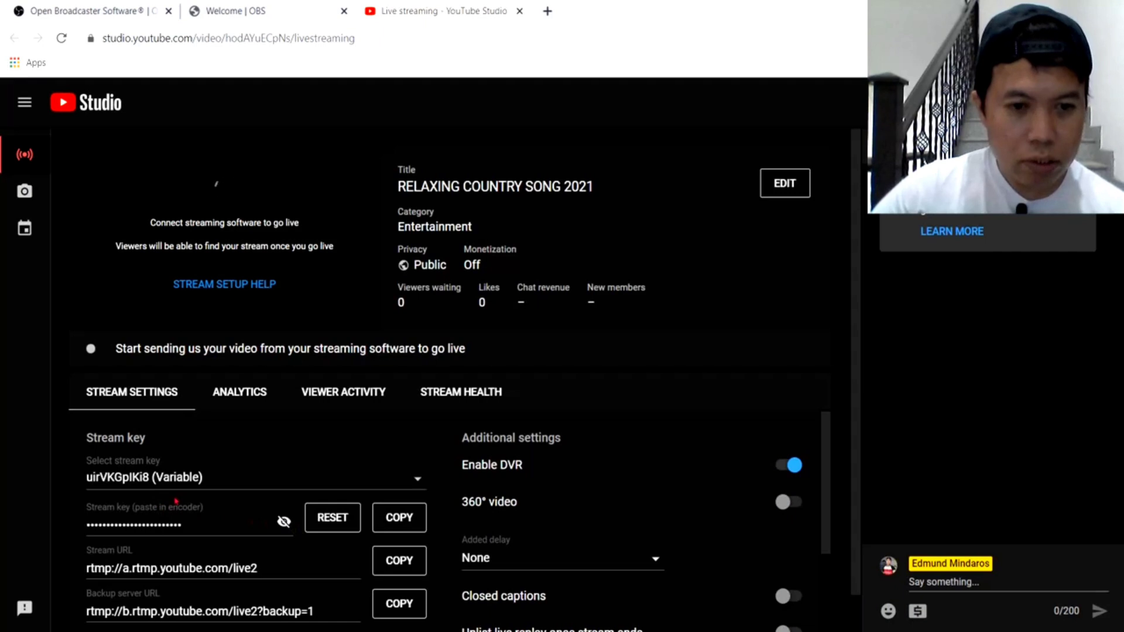
scroll(176, 501, "down", 1)
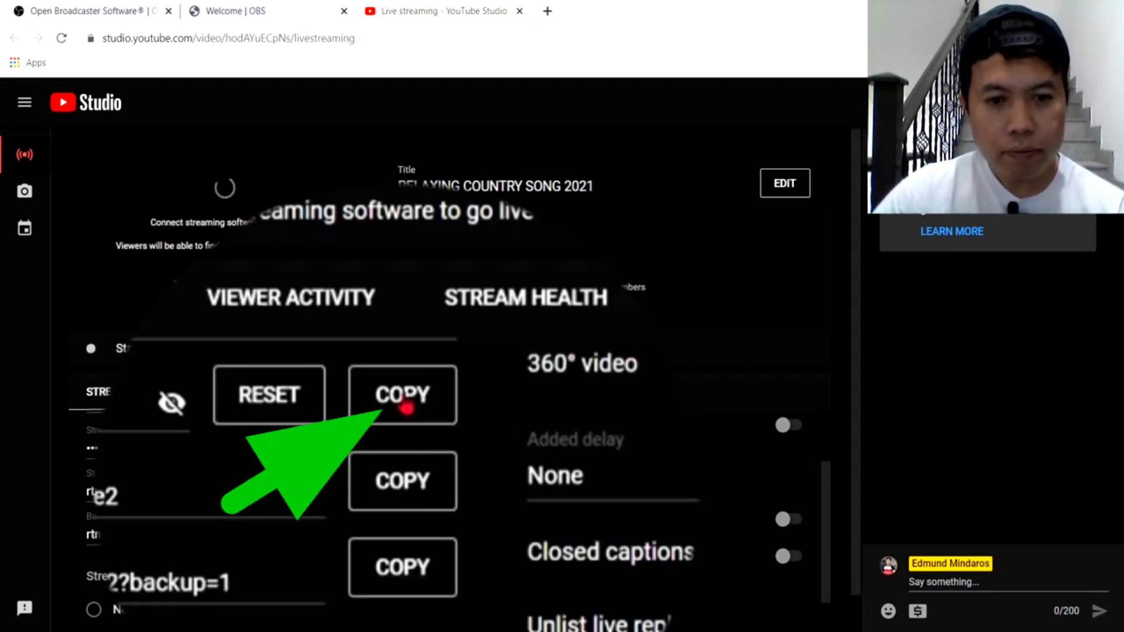
left_click(406, 408)
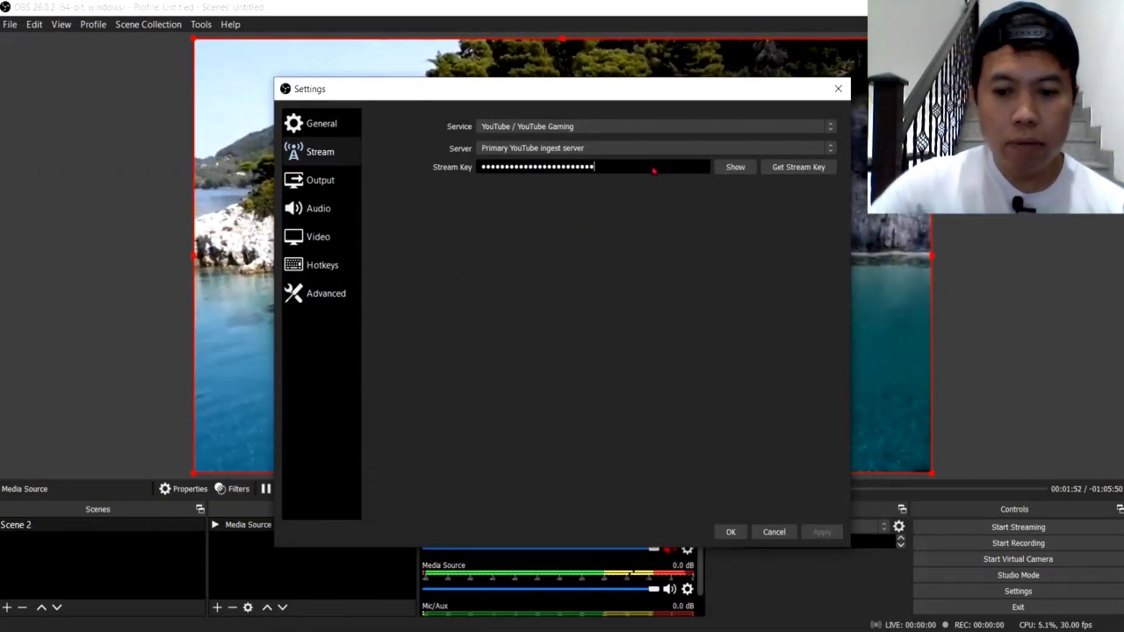
- Replace the old stream key with the pasted YouTube key, apply, and close Settings
key("BackSpace")
key("BackSpace")
key("BackSpace")
key("BackSpace")
key("BackSpace")
key("BackSpace")
key("BackSpace")
key("BackSpace")
key("BackSpace")
key("BackSpace")
key("BackSpace")
key("BackSpace")
key("BackSpace")
key("BackSpace")
key("BackSpace")
key("BackSpace")
key("BackSpace")
key("BackSpace")
key("BackSpace")
key("BackSpace")
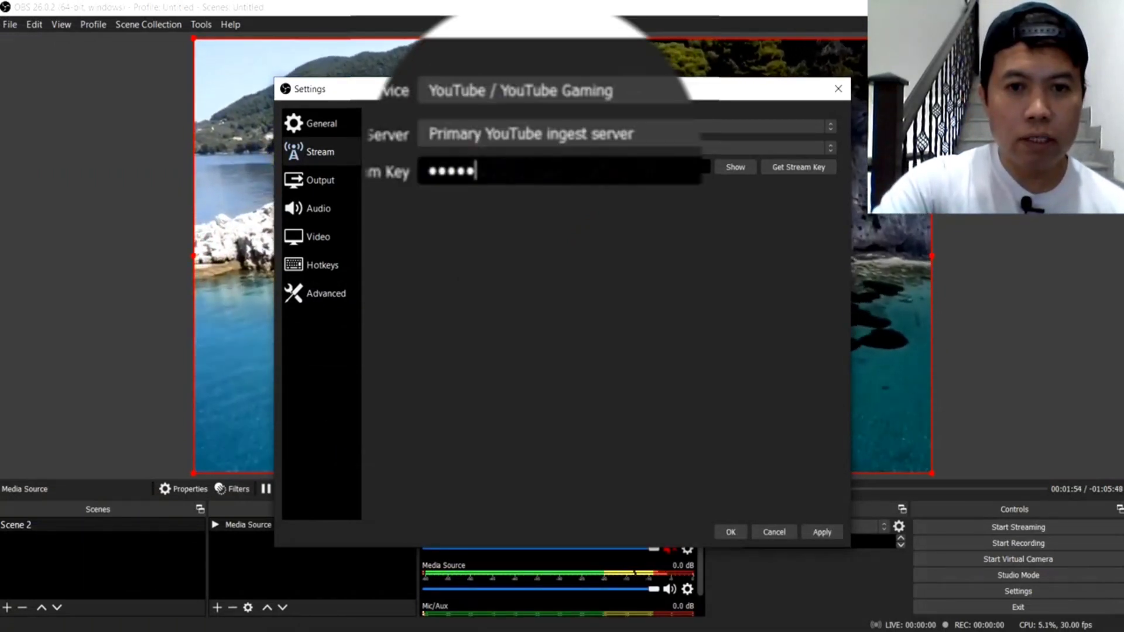
right_click(653, 169)
left_click(691, 241)
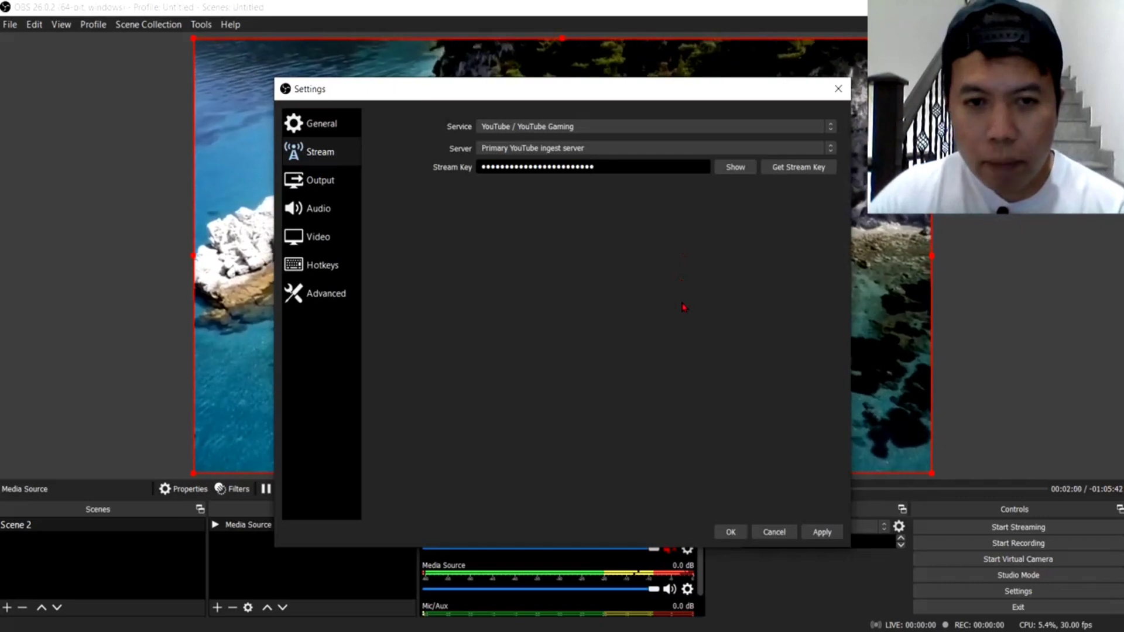
left_click(835, 485)
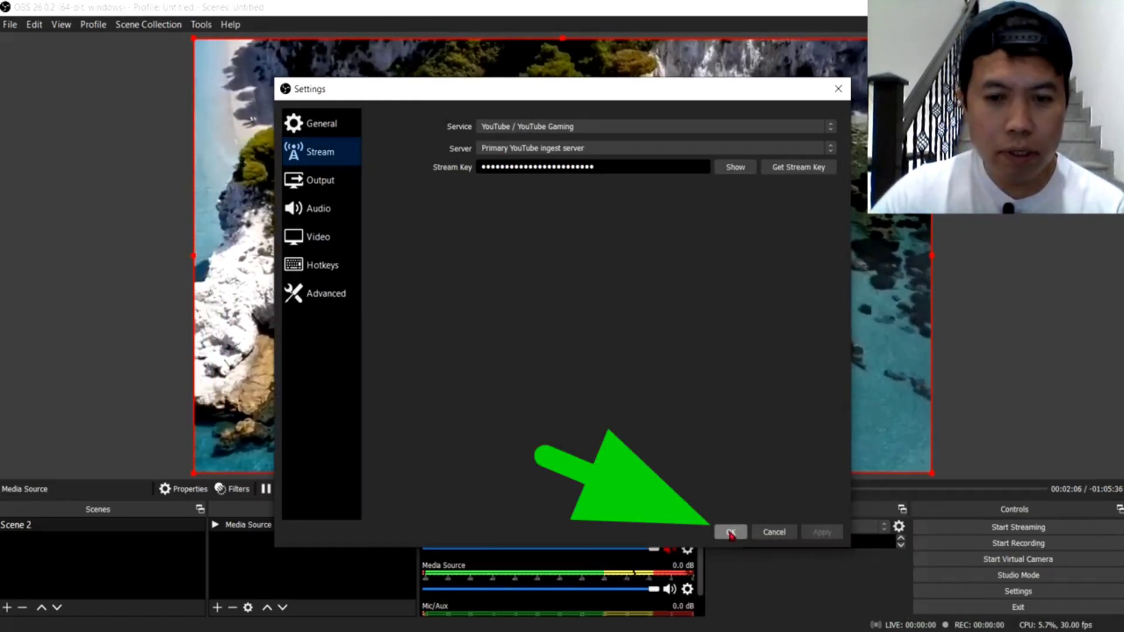
left_click(731, 533)
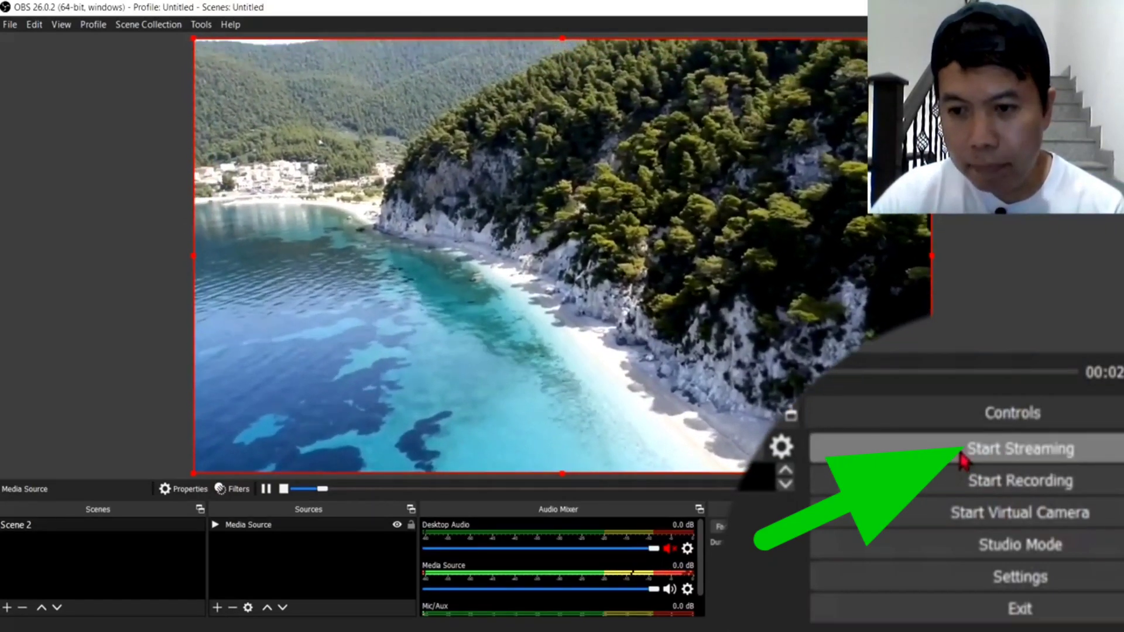
- Start streaming the scene from OBS to YouTube
left_click(962, 460)
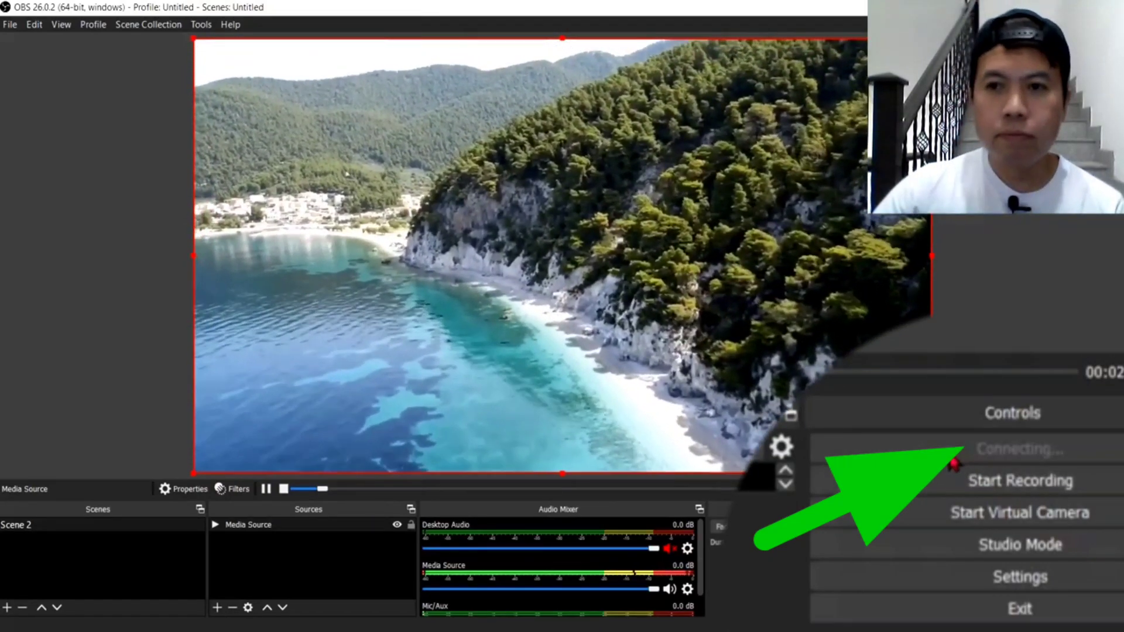